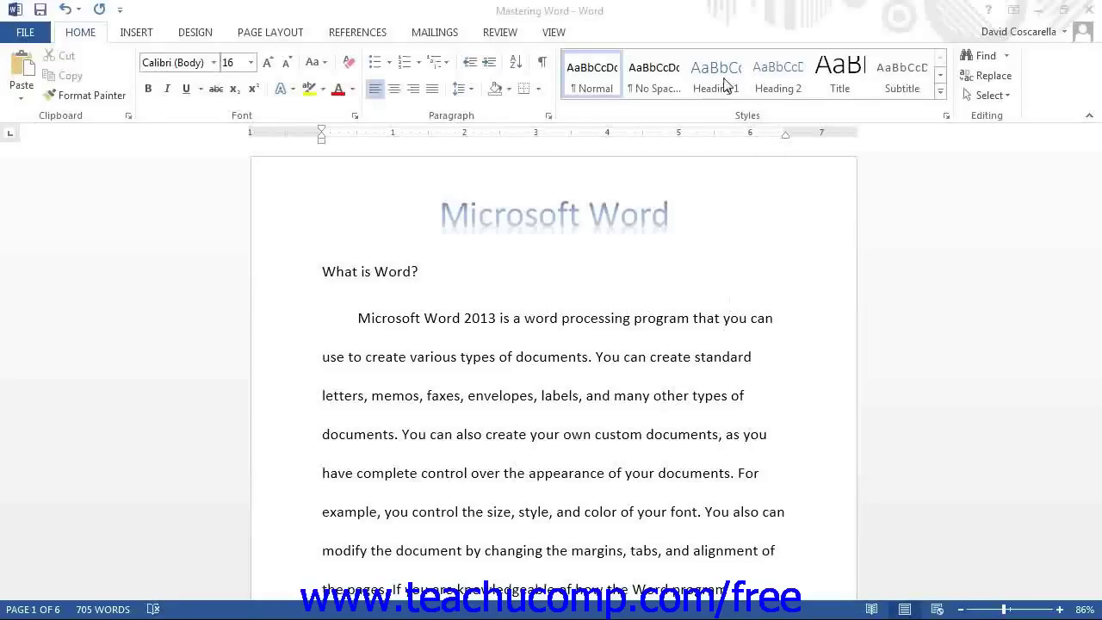
Apply the Heading 1 style to the document's section headings, including "What is Word?".
left_click(939, 76)
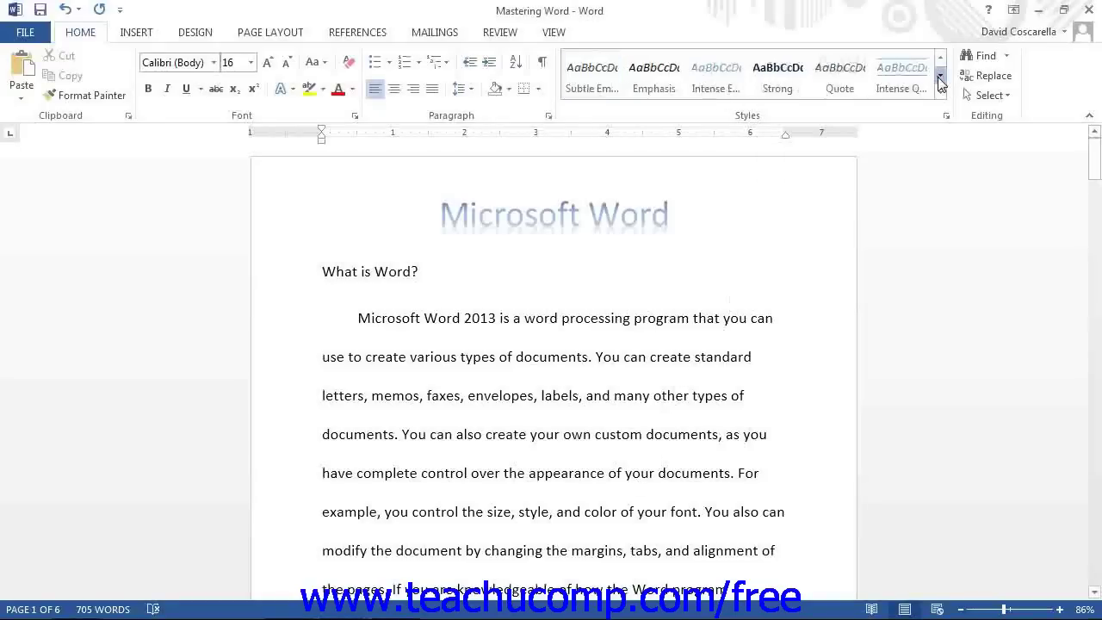
left_click(941, 59)
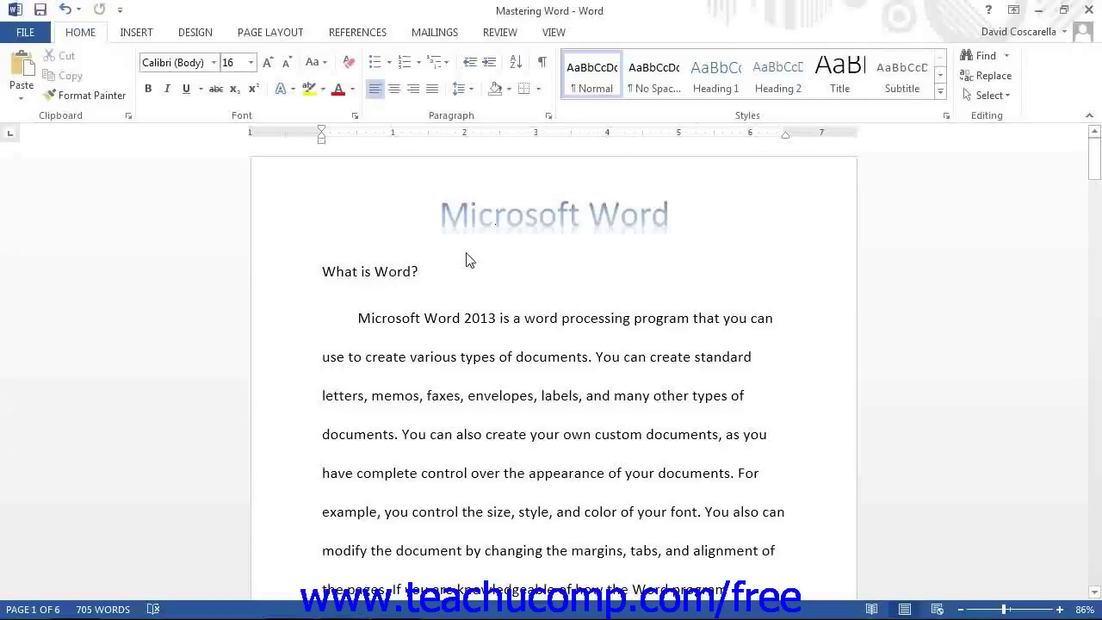
left_click(721, 86)
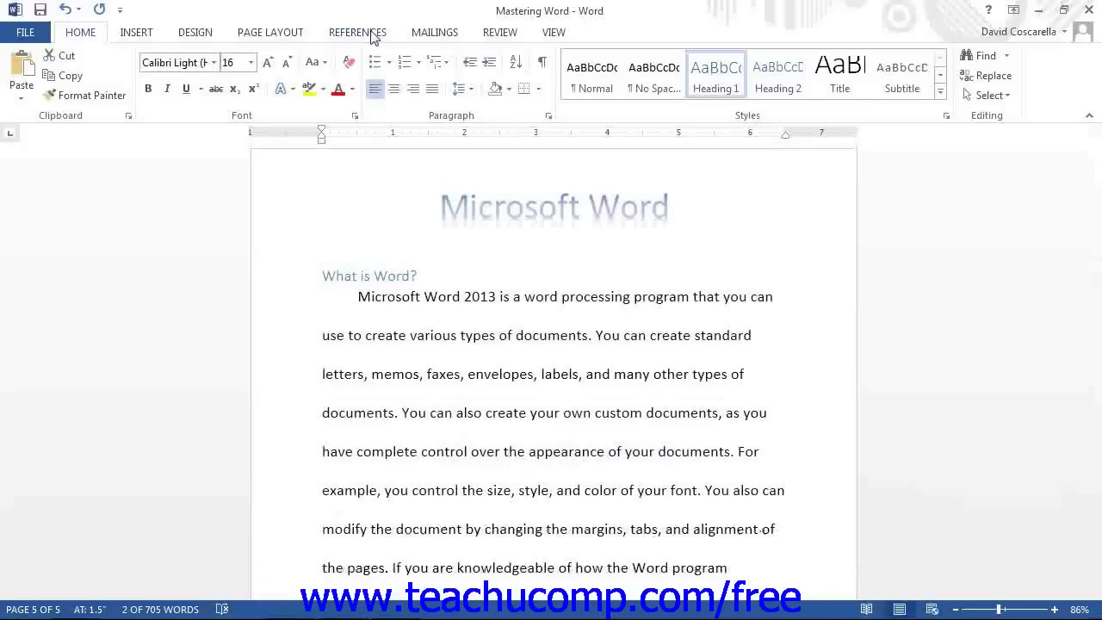
Check which table of contents level is assigned to the "What is Word?" heading.
left_click(356, 32)
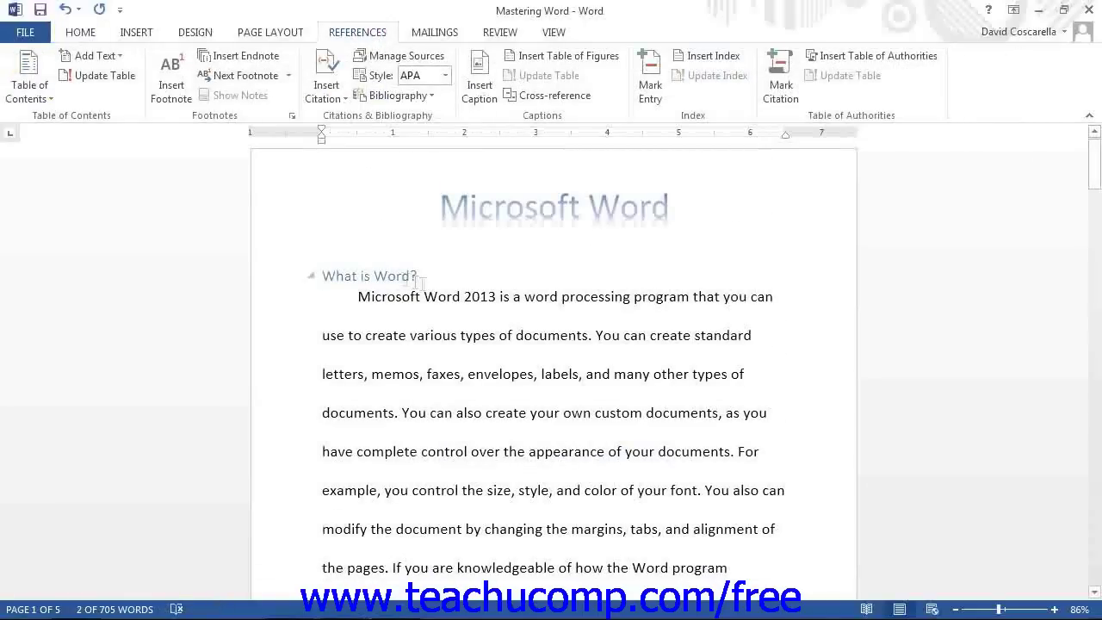
left_click_drag(418, 277, 326, 280)
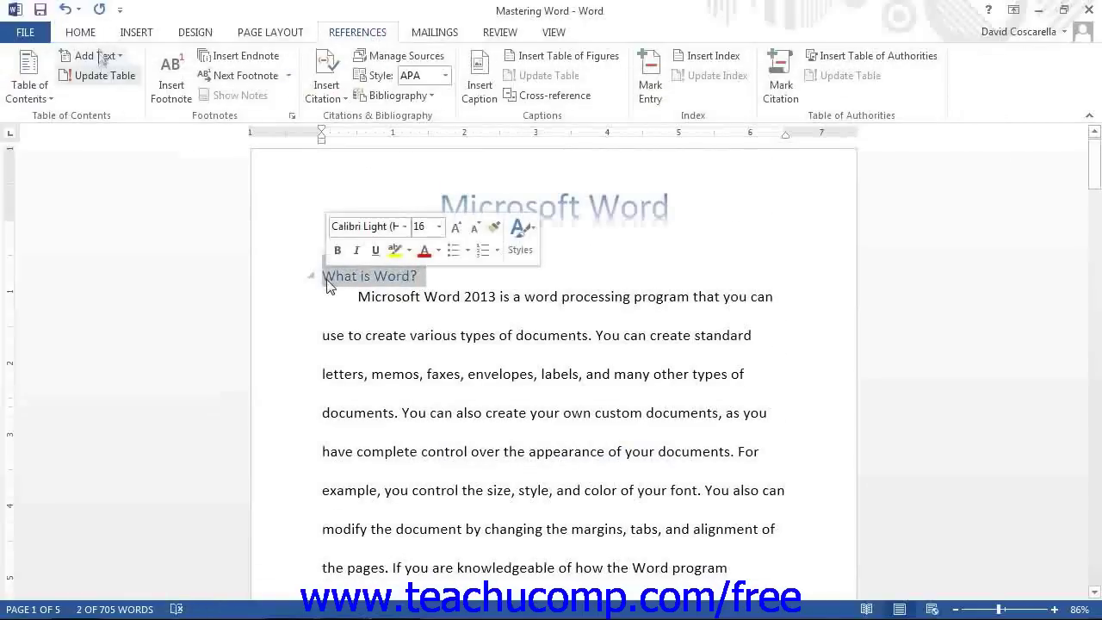
left_click(101, 55)
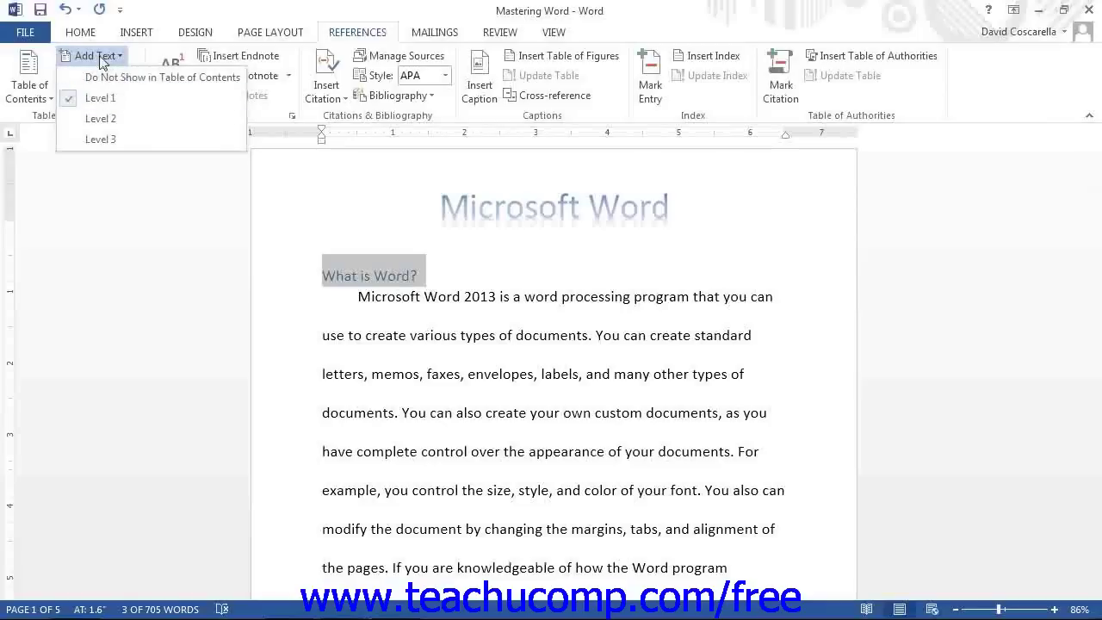
left_click(96, 56)
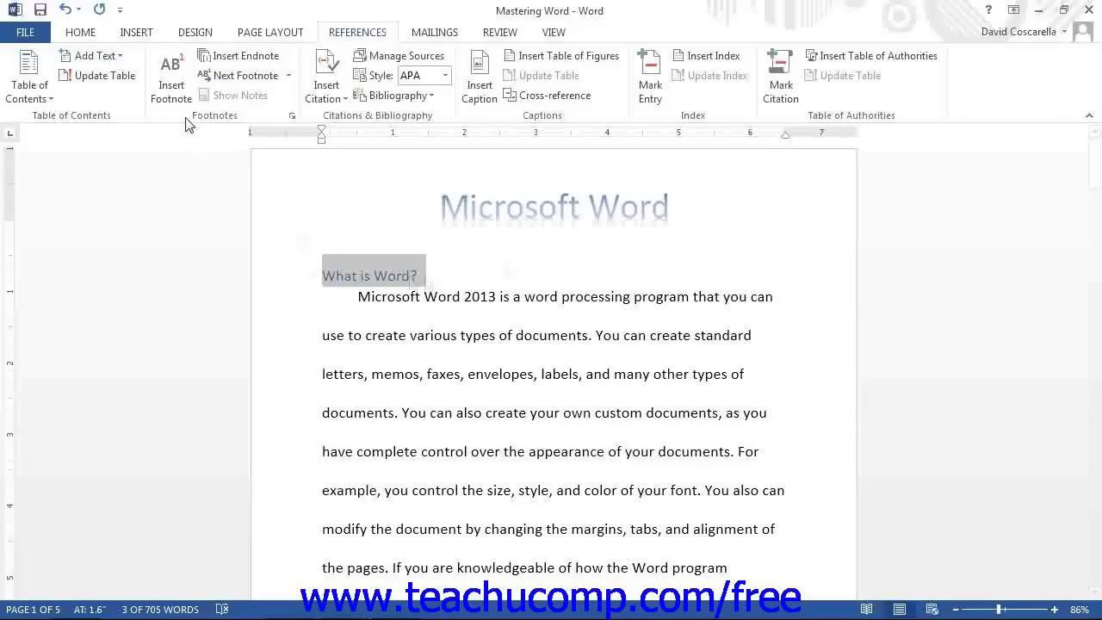
Assign the "Charts and Tables" heading on page 2 to Level 1 of the table of contents.
left_click_drag(1098, 167, 1098, 245)
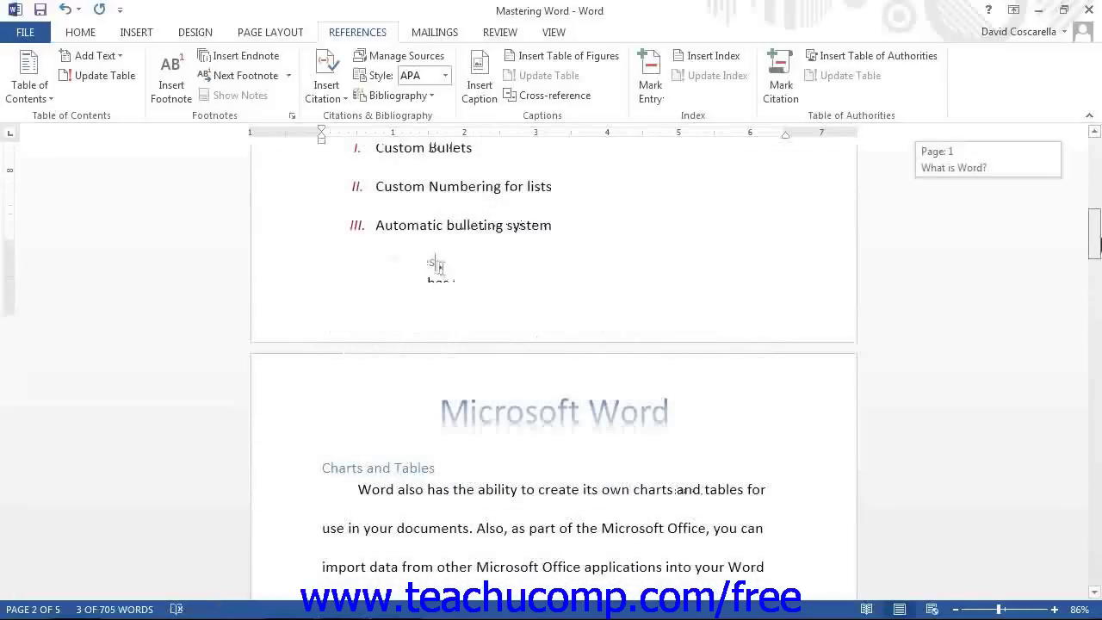
left_click_drag(430, 261, 294, 252)
left_click(96, 56)
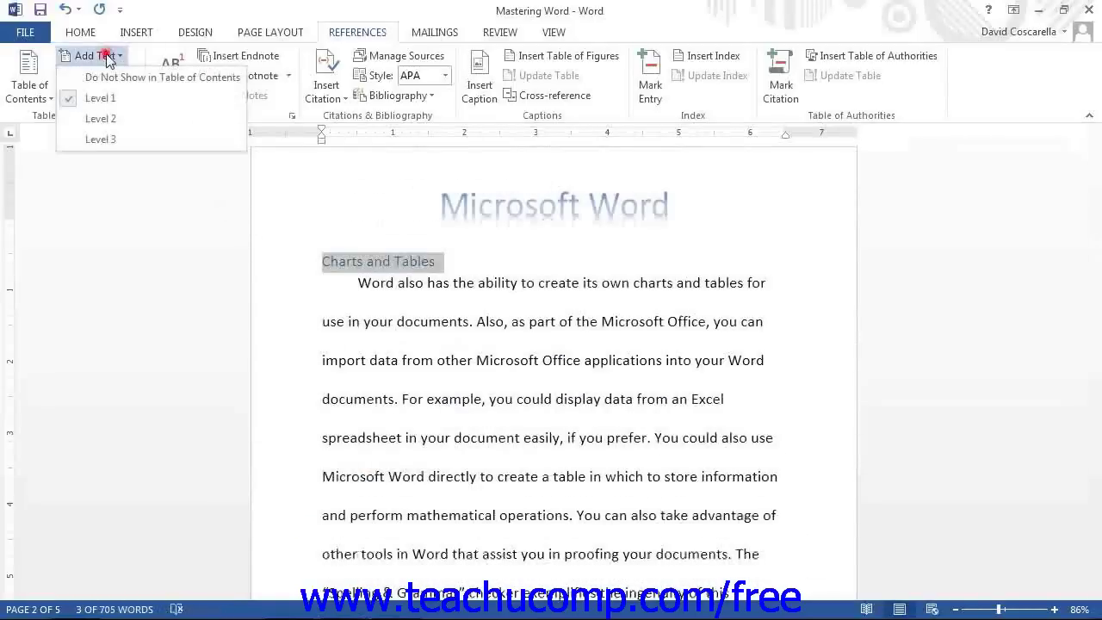
left_click(115, 102)
left_click(97, 56)
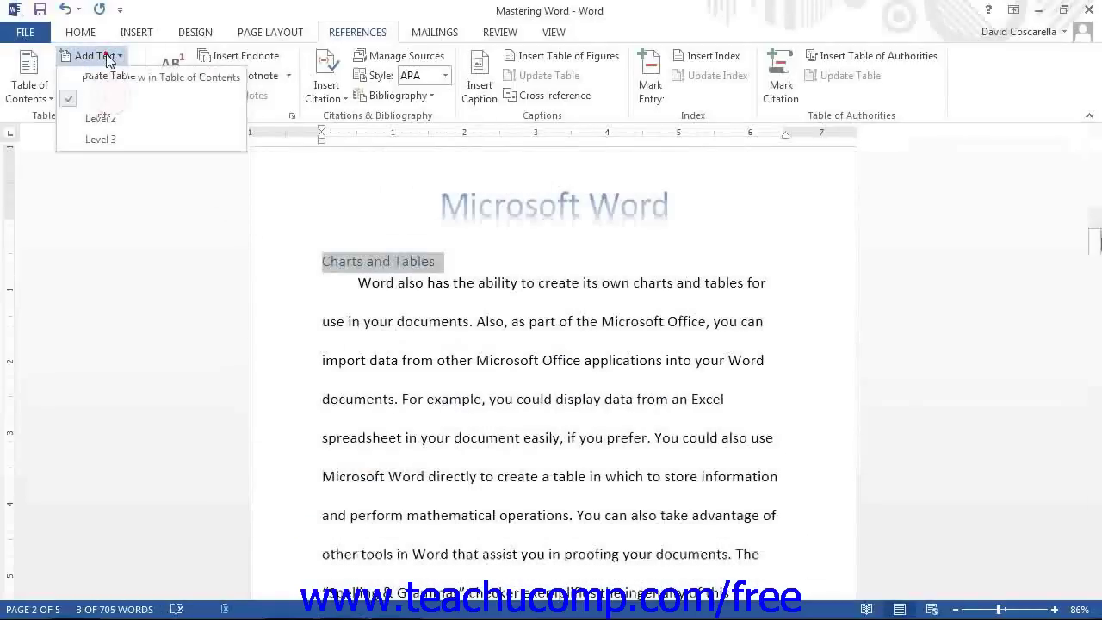
Assign "The Title Bar" heading to Level 1 of the table of contents.
left_click_drag(1096, 230, 1095, 242)
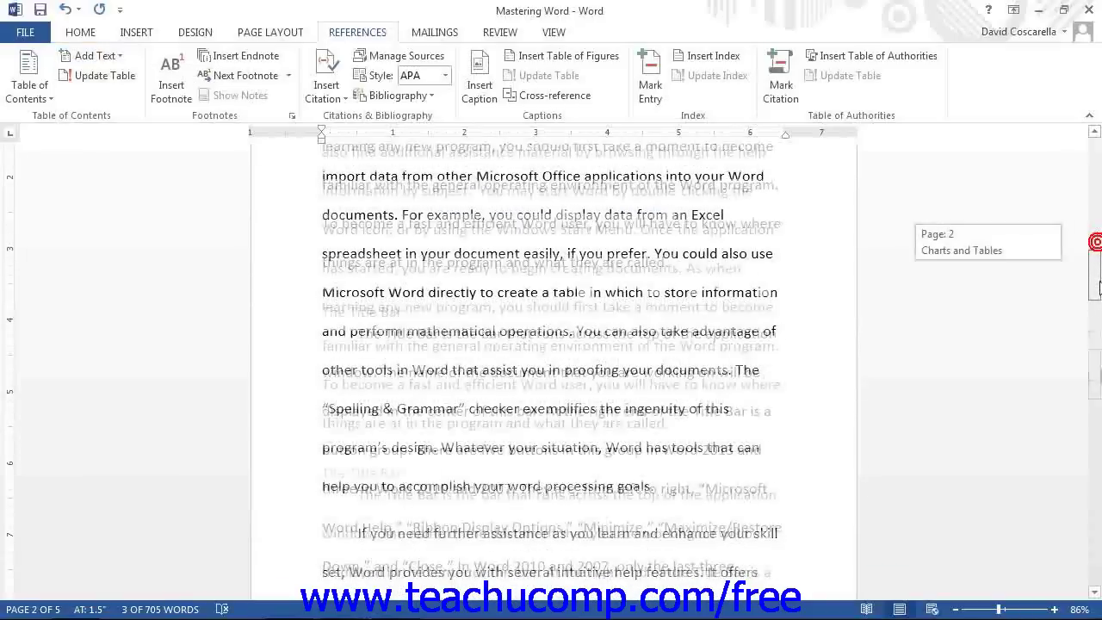
left_click_drag(421, 232, 320, 242)
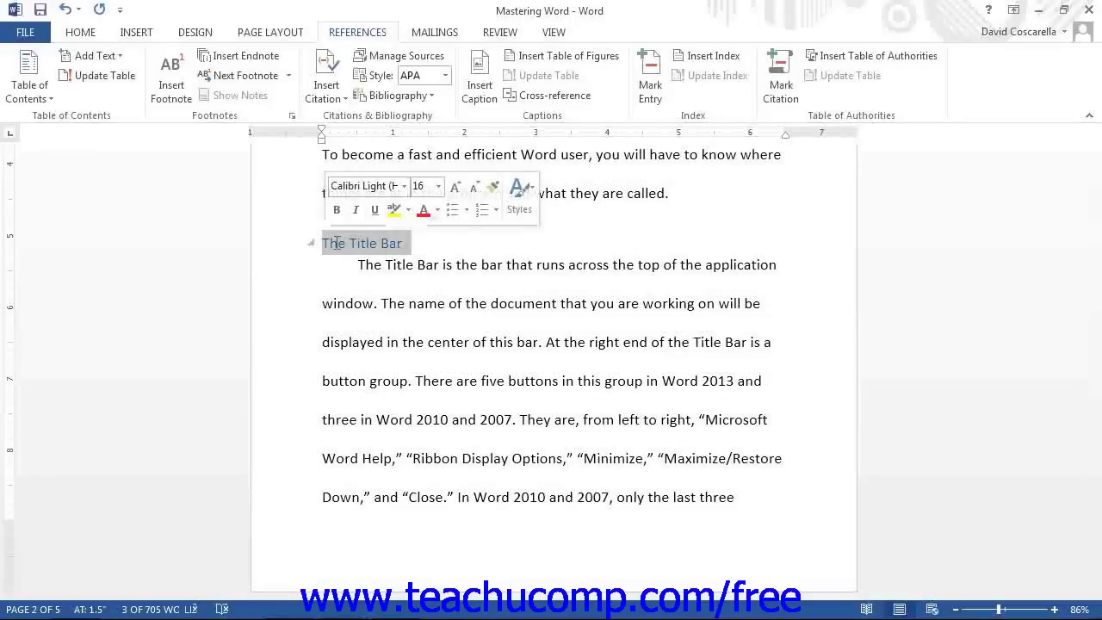
left_click(115, 62)
left_click(112, 97)
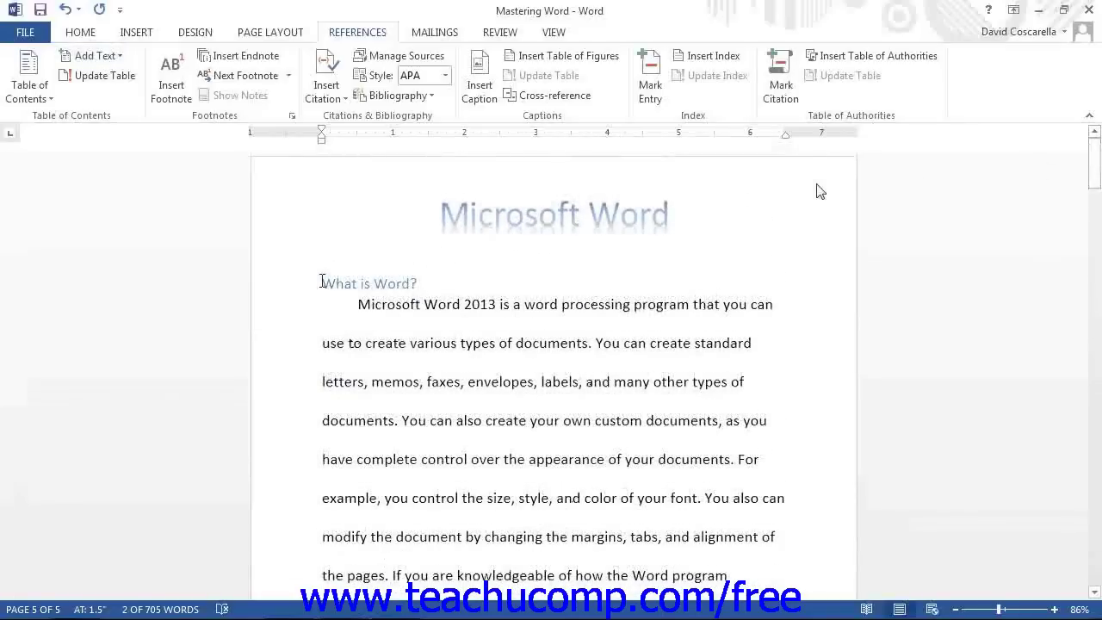
Insert an empty paragraph above the "What is Word?" heading on page 1 to hold the table of contents.
left_click(331, 267)
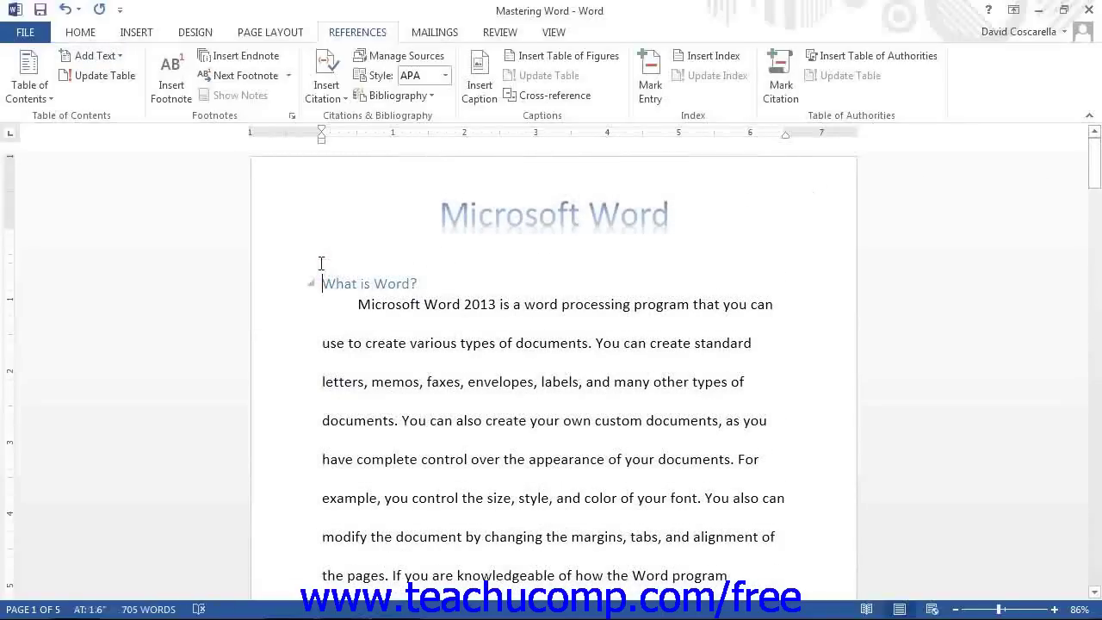
key("Return")
key("ctrl+z")
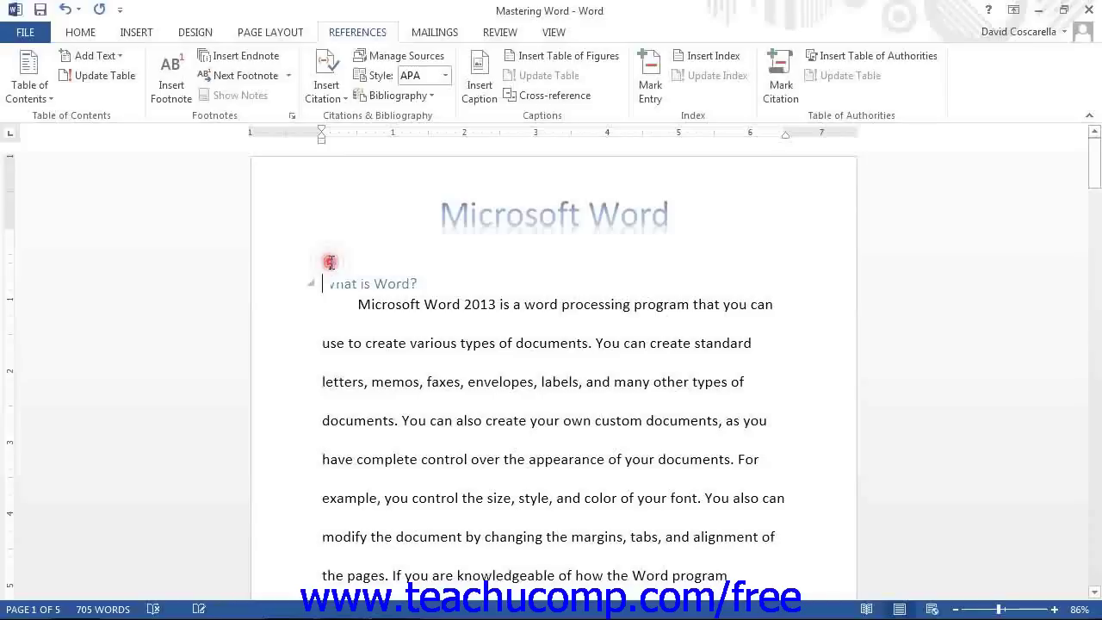
double_click(327, 264)
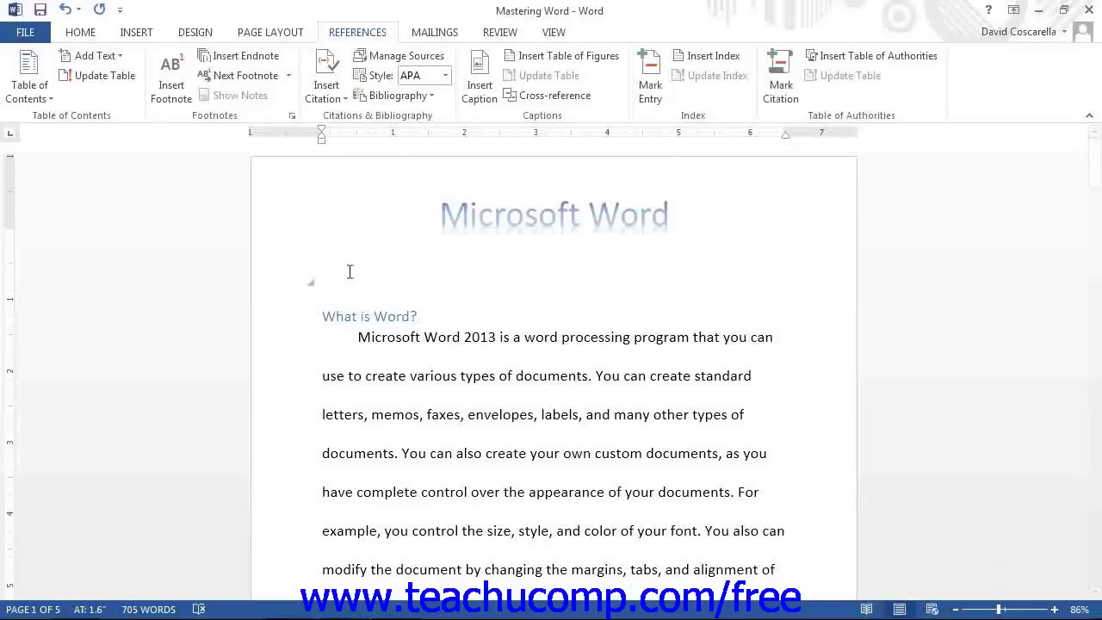
Open the settings for a custom table of contents at the empty paragraph above "What is Word?".
left_click(29, 93)
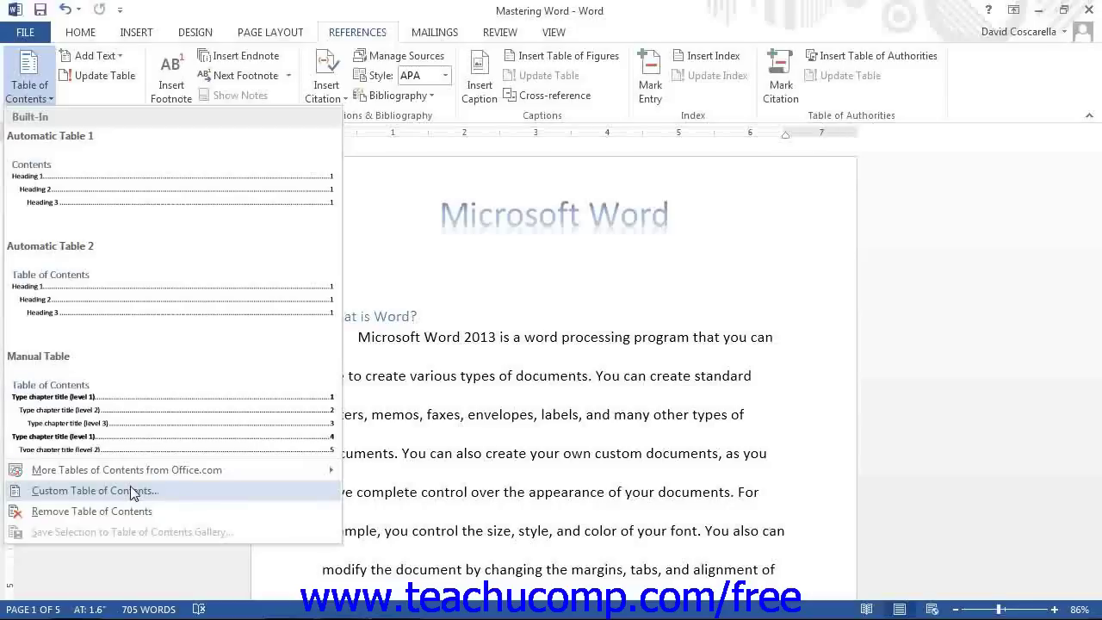
left_click(95, 491)
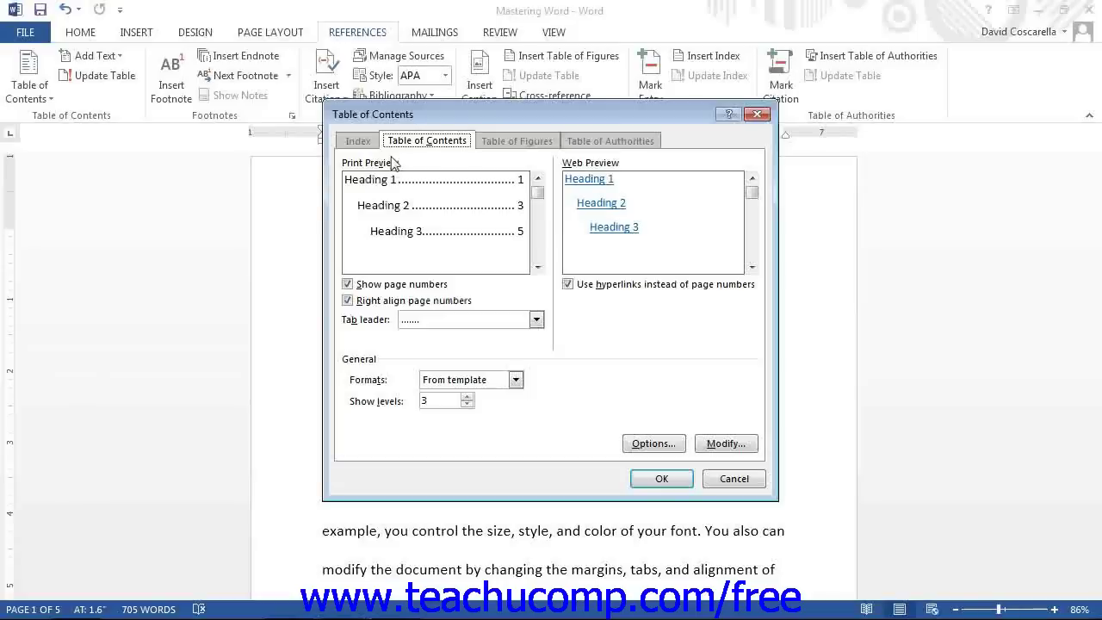
Try the table of contents without page numbers and without hyperlinks, restoring each option, and view the tab leader choices.
left_click(348, 284)
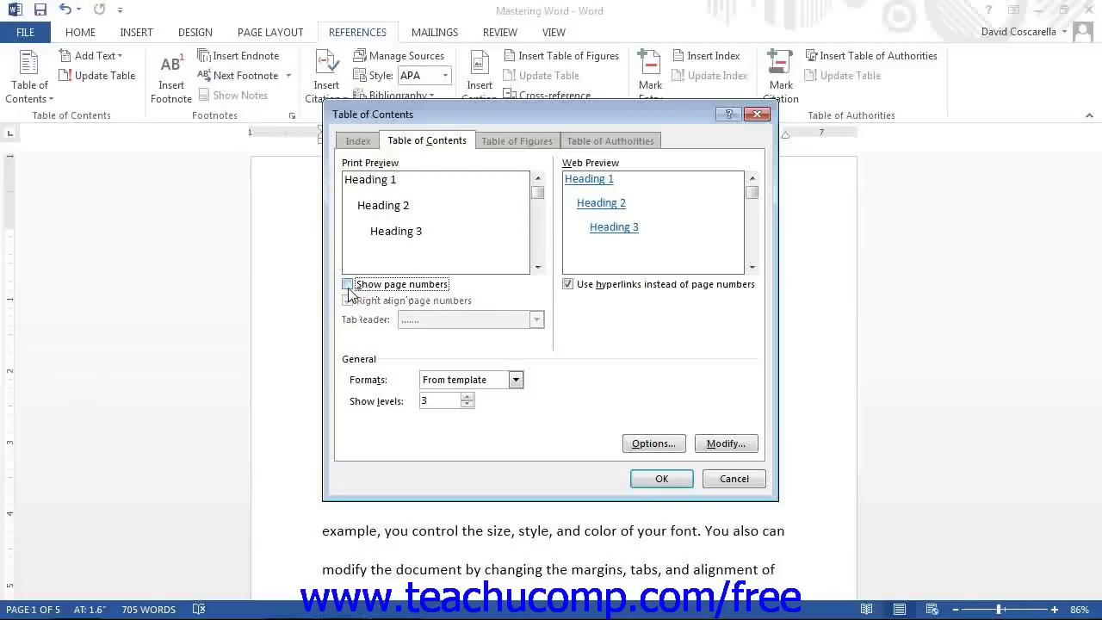
left_click(348, 289)
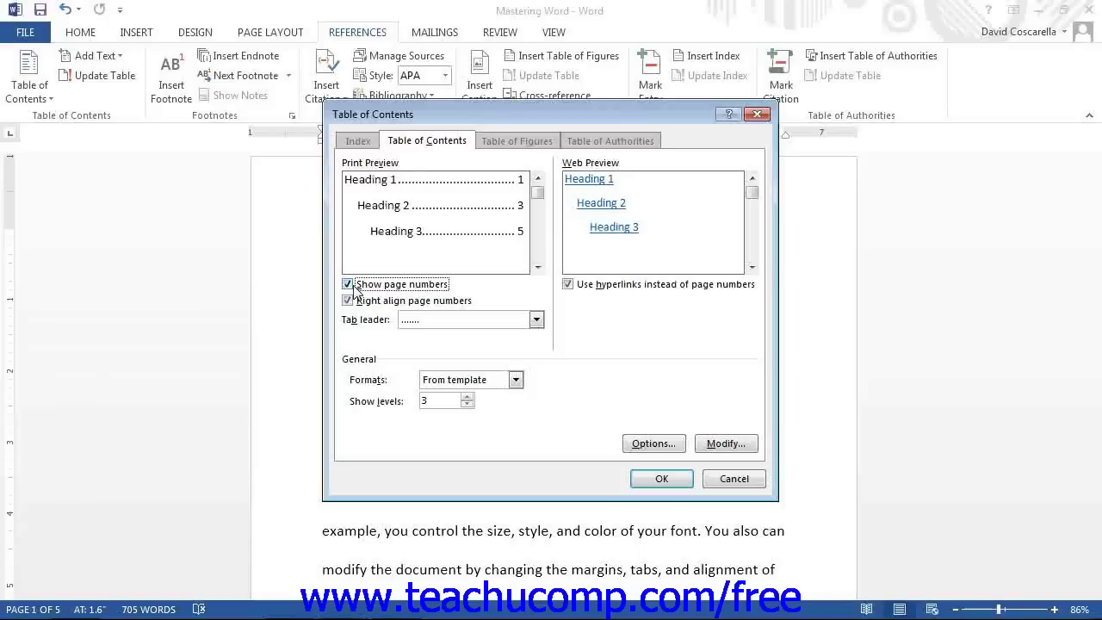
left_click(535, 319)
left_click(537, 321)
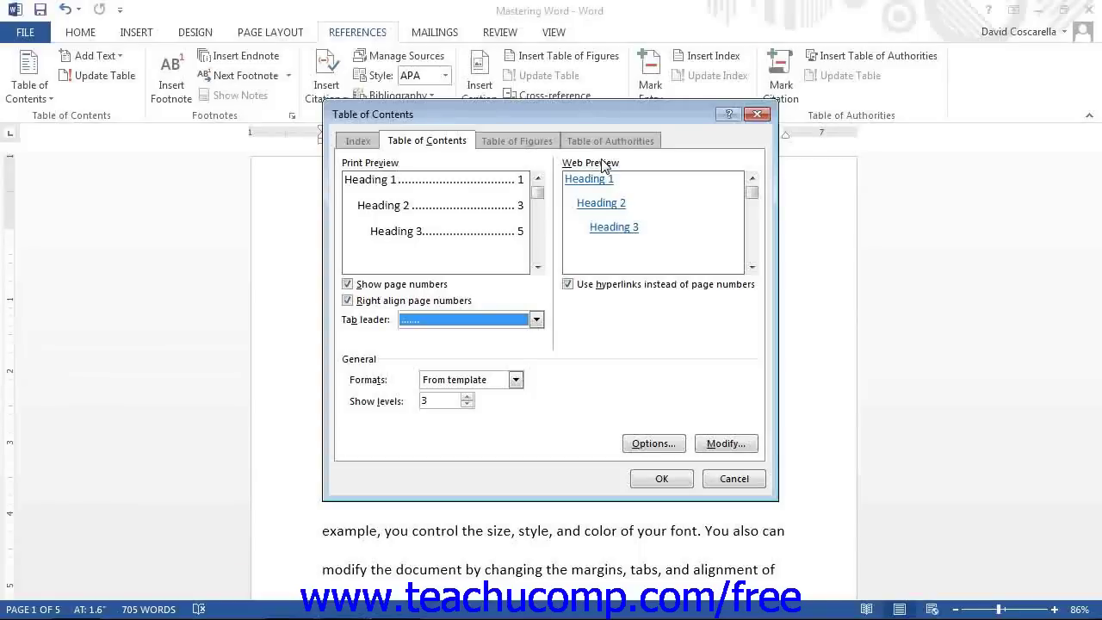
left_click(568, 285)
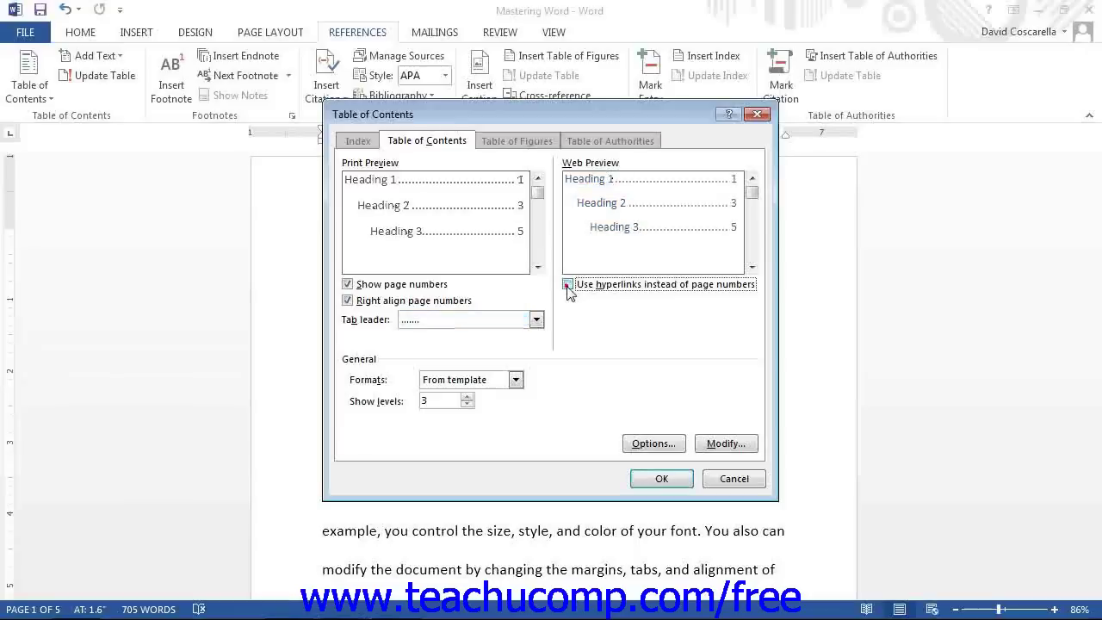
left_click(568, 285)
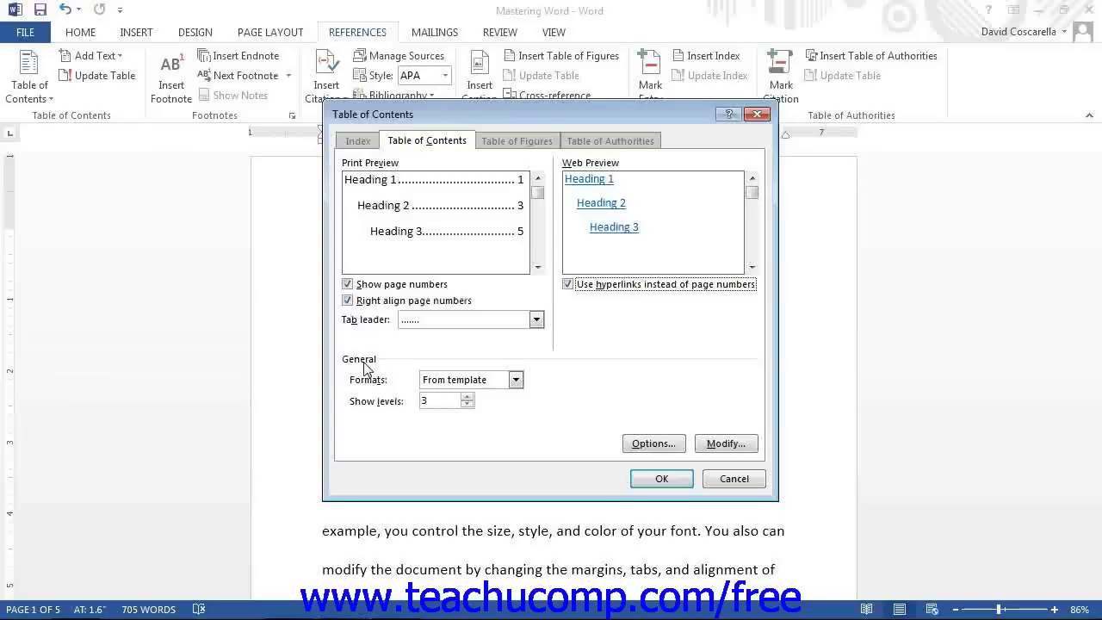
Keep the From template format and insert the custom table of contents above the "What is Word?" heading.
left_click(516, 380)
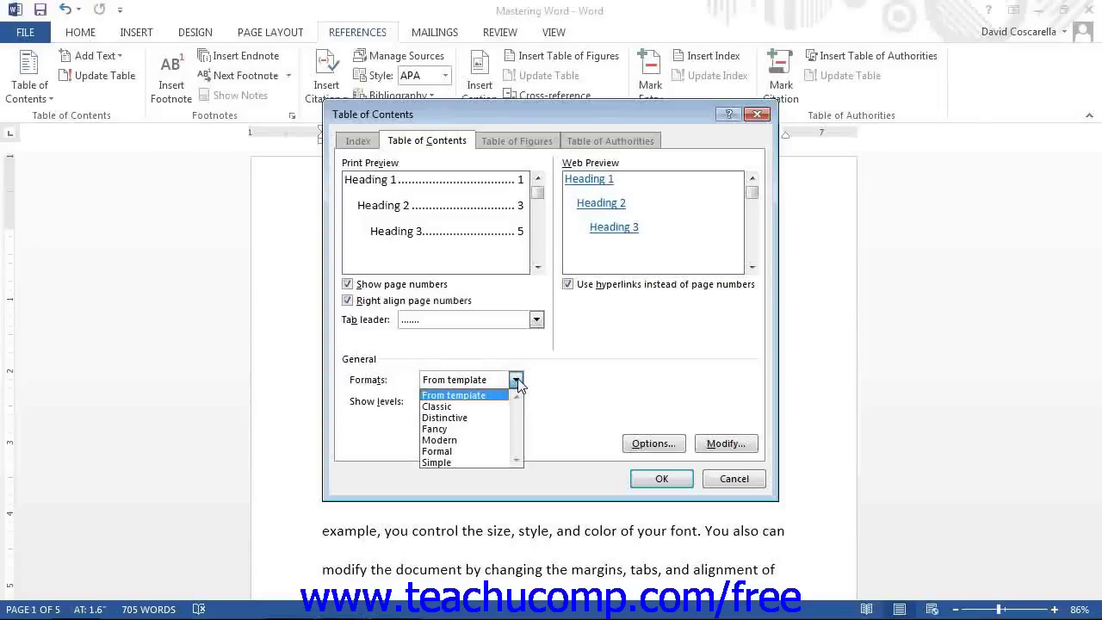
left_click(516, 381)
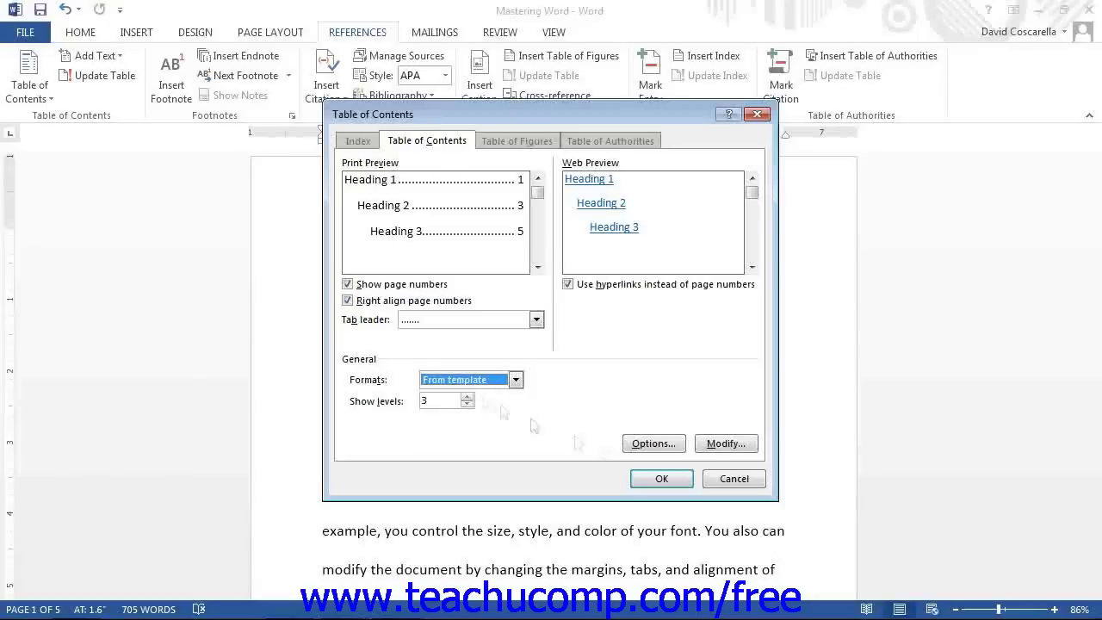
key("Return")
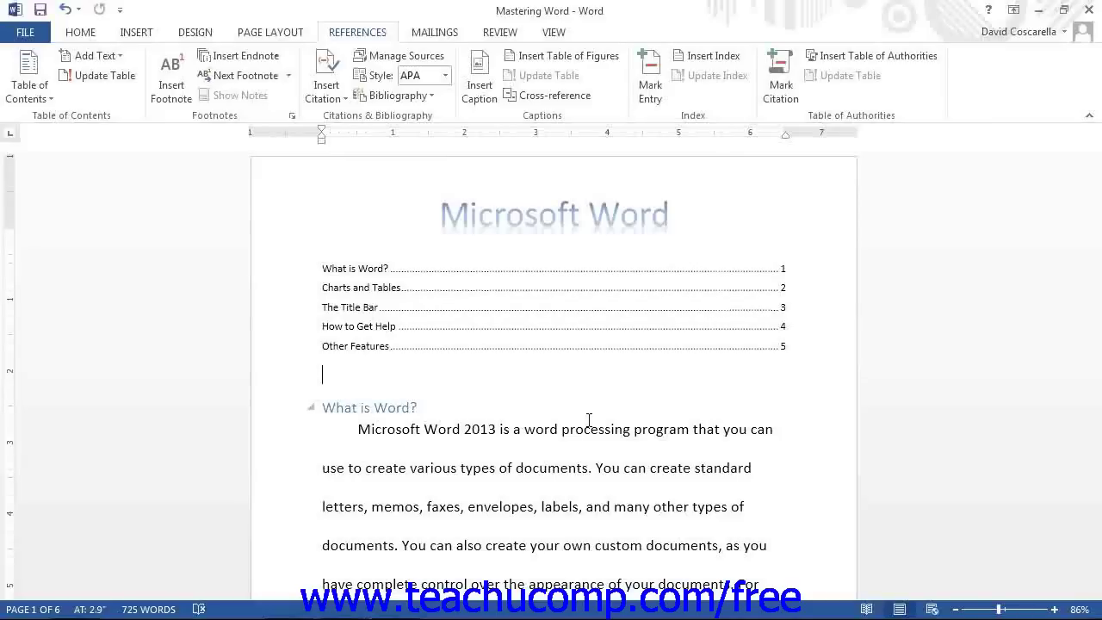
Toggle the inserted table of contents to its field code and back to its entries.
left_click(437, 297)
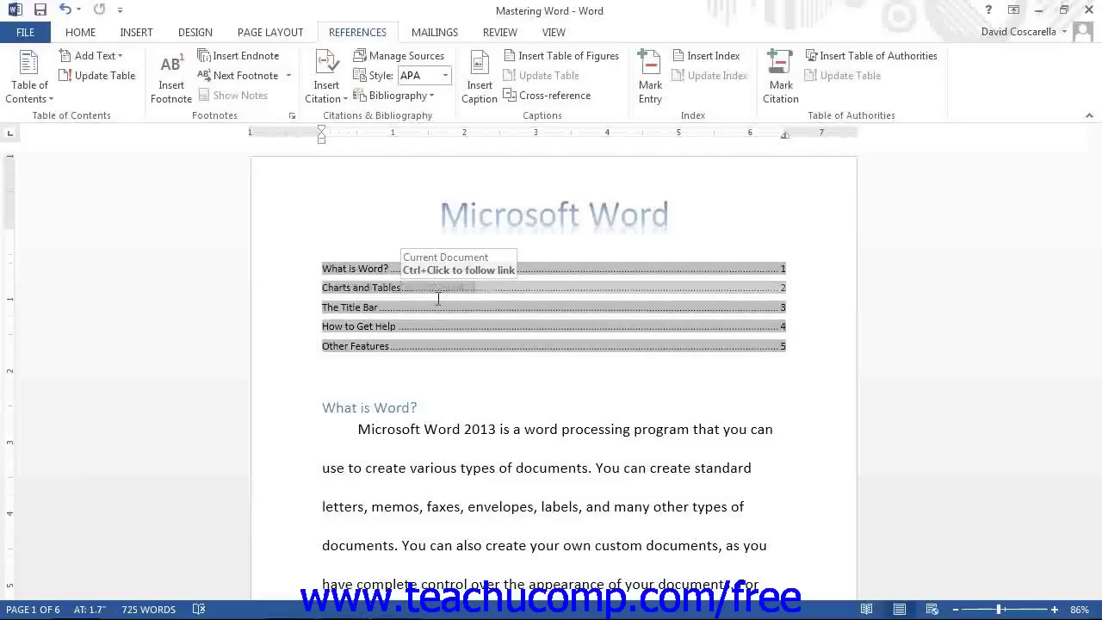
key("shift+F9")
key("shift+F9")
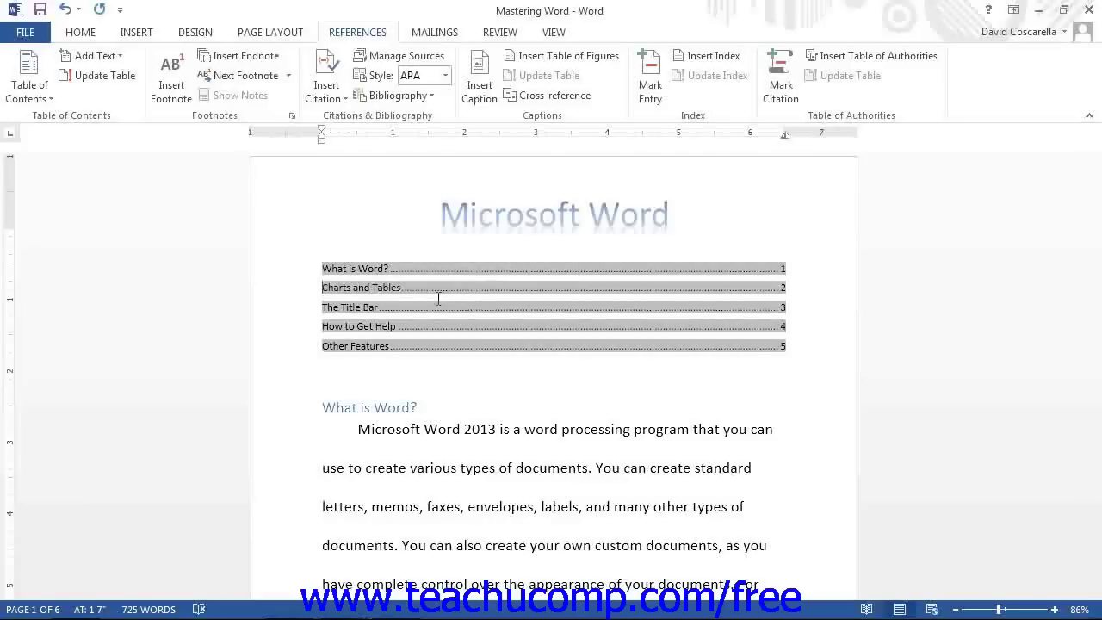